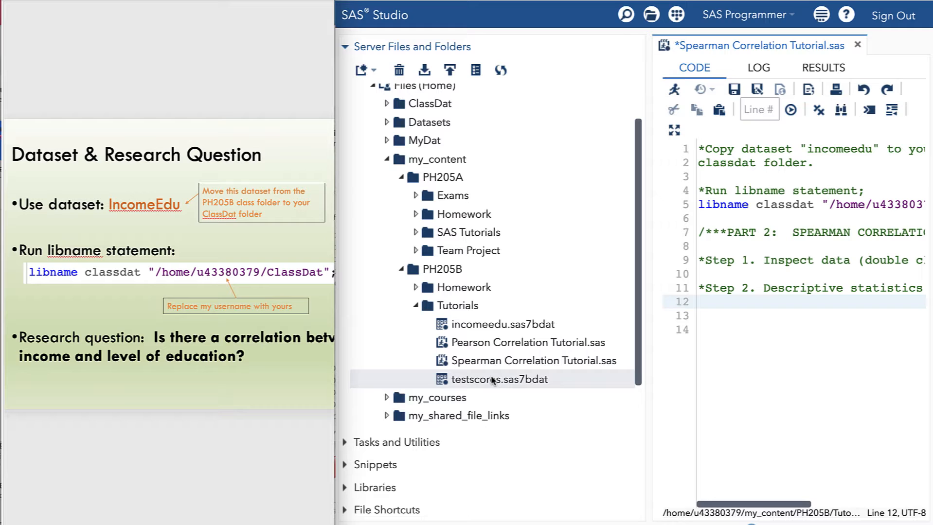
# - Run the libname statement that assigns the classdat library to the ClassDat folder
pyautogui.rightClick(493, 381)
pyautogui.click(788, 121)
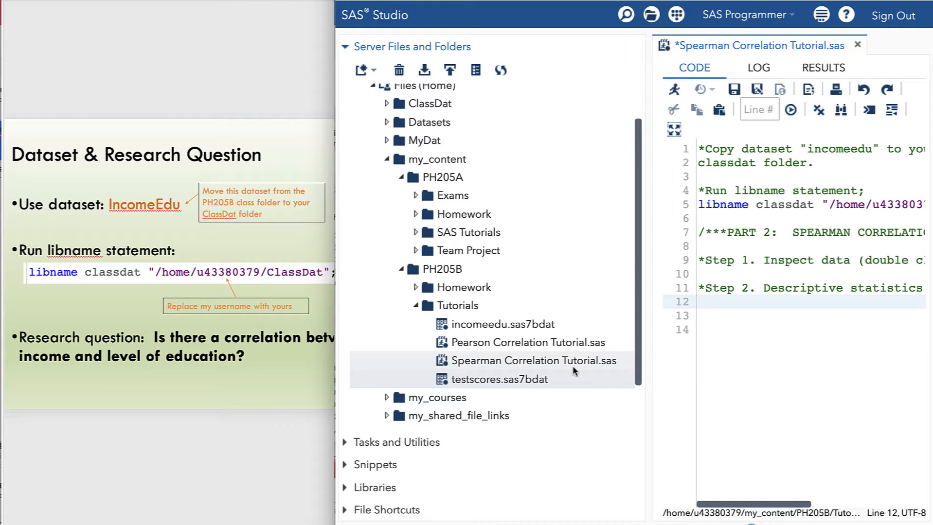
pyautogui.click(674, 130)
pyautogui.moveTo(720, 168); pyautogui.dragTo(370, 174)
pyautogui.click(361, 91)
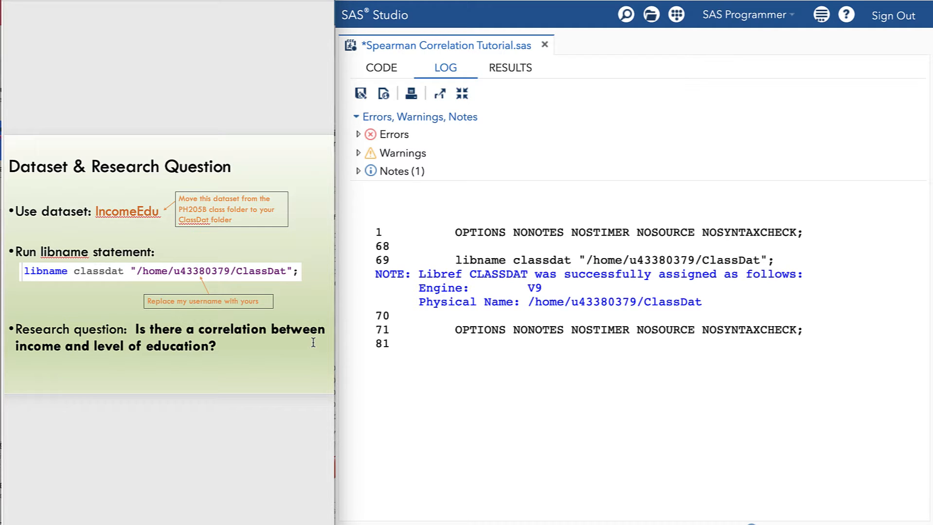
# - Open the incomeedu dataset from the PH205B Tutorials folder, inspect its rows and variables, and close it
pyautogui.scroll(-1, 313, 343)
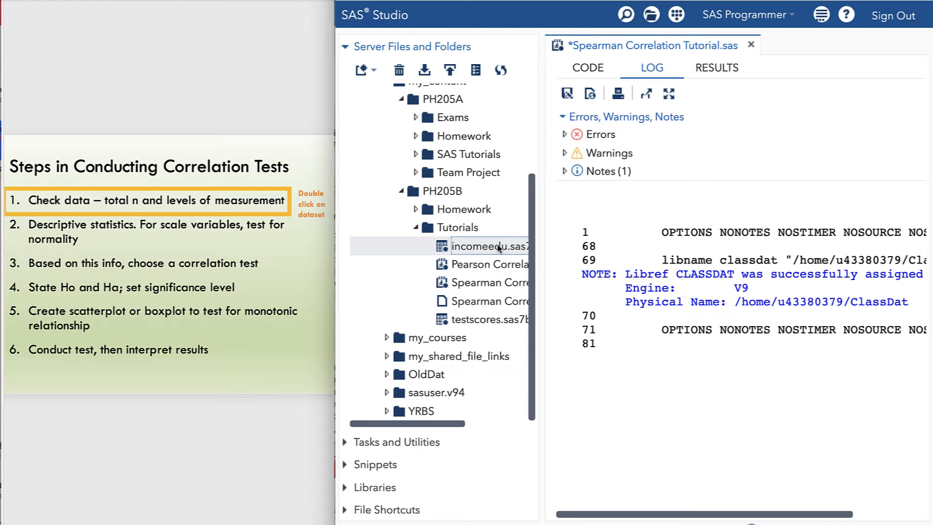
pyautogui.doubleClick(498, 247)
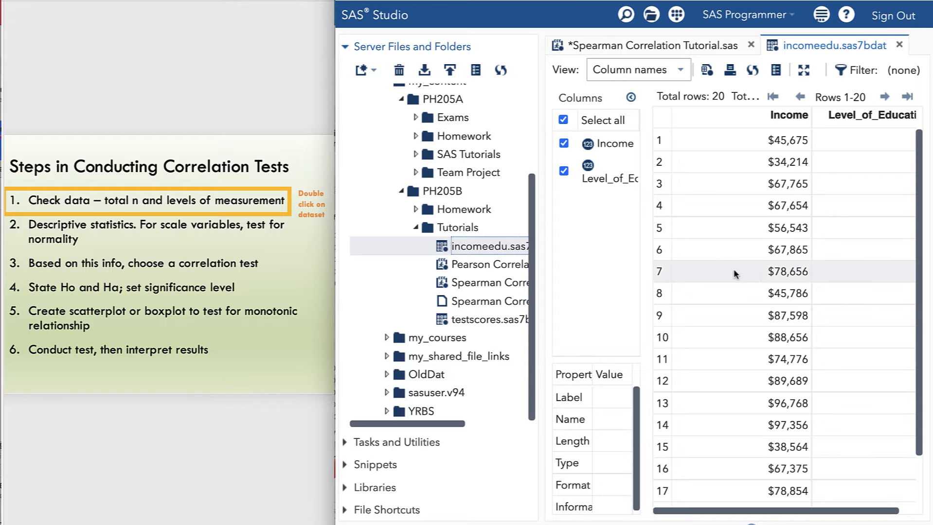
pyautogui.hscroll(1, 736, 275)
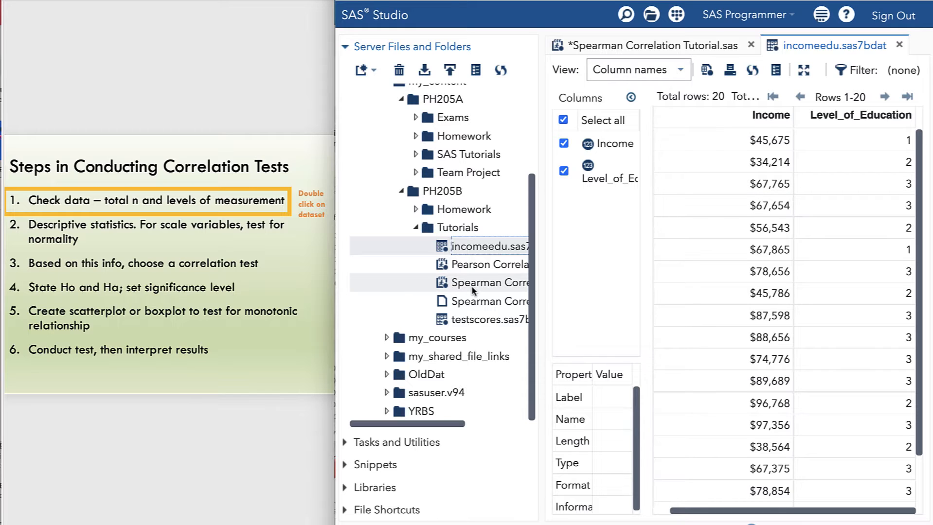
pyautogui.click(899, 45)
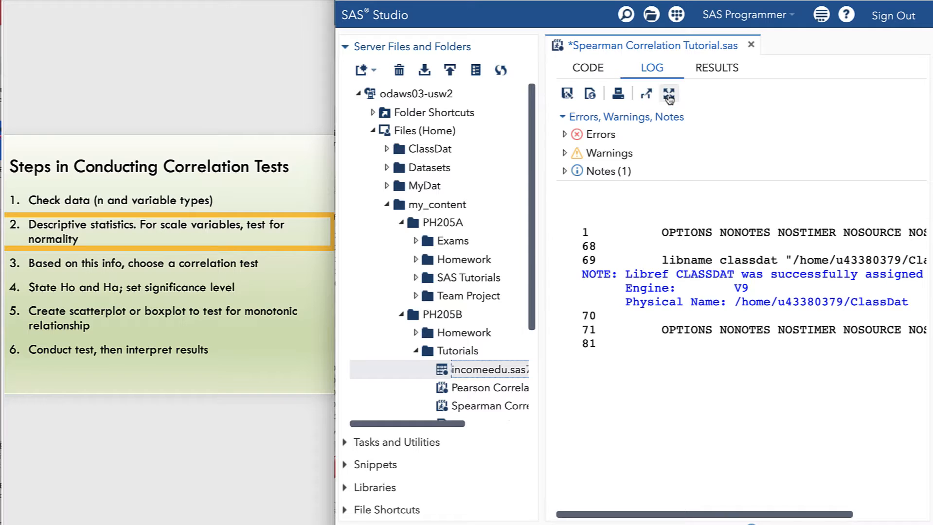
# - Run the Step 2 code: PROC UNIVARIATE with normality test and histogram for income, and PROC FREQ with bar plot for Level_of_Education
pyautogui.click(669, 94)
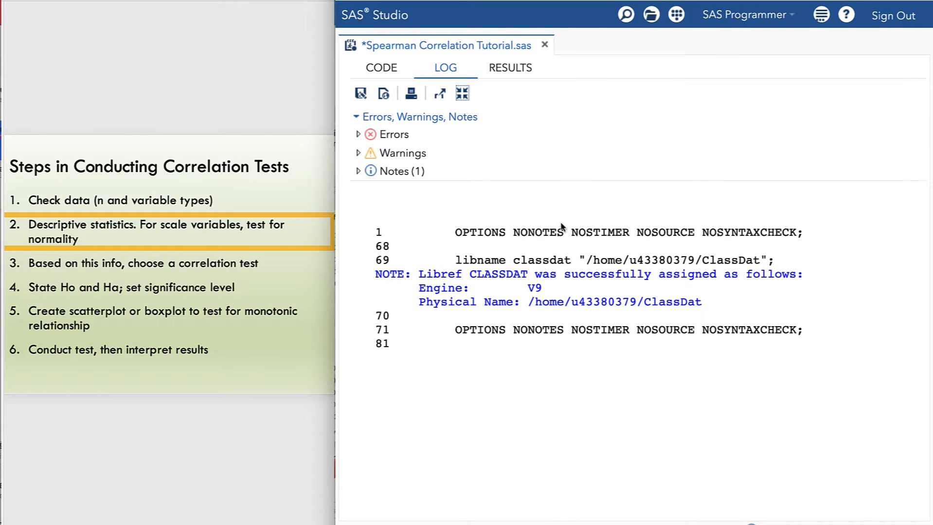
pyautogui.click(384, 68)
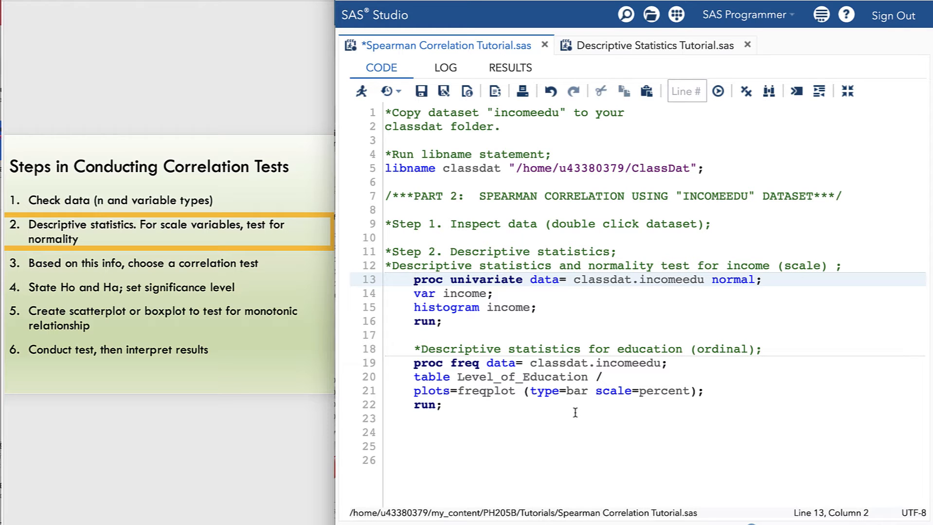
pyautogui.moveTo(413, 279); pyautogui.dragTo(475, 406)
pyautogui.click(361, 90)
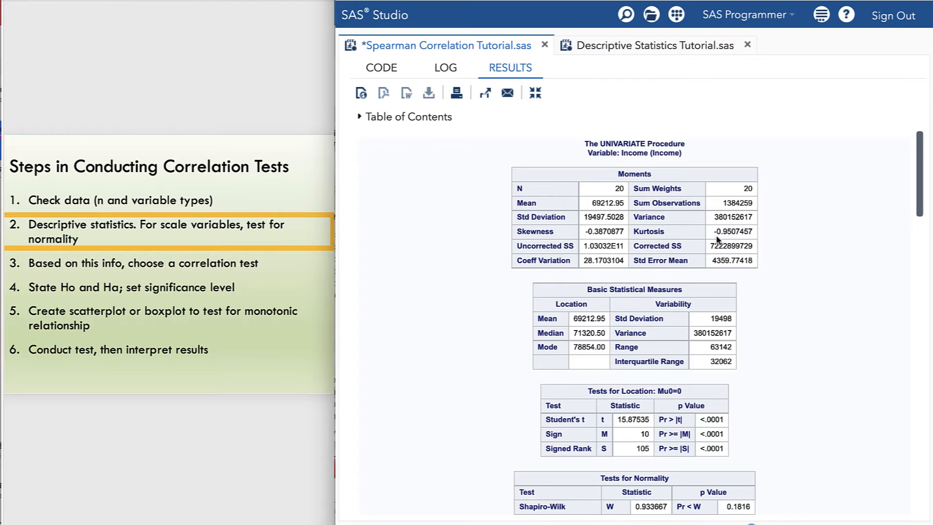
# - Examine the descriptive results: normality tests and histogram for income, and frequency table and bar chart for Level_of_Education
pyautogui.scroll(-2, 768, 267)
pyautogui.scroll(-5, 768, 265)
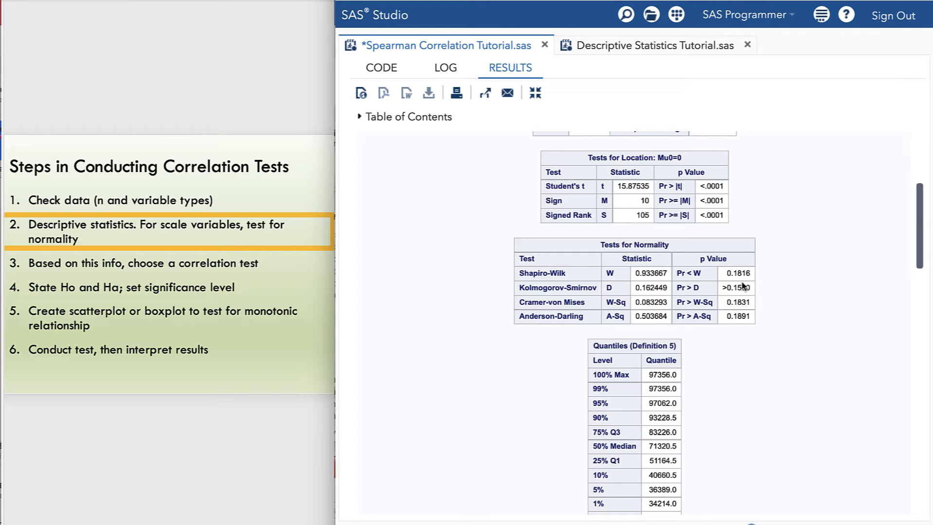
pyautogui.scroll(-10, 742, 286)
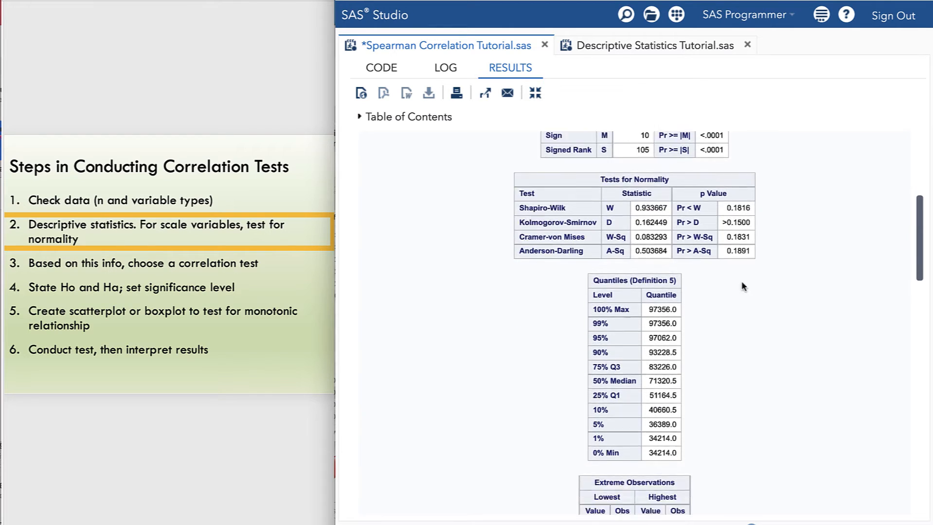
pyautogui.scroll(-6, 679, 415)
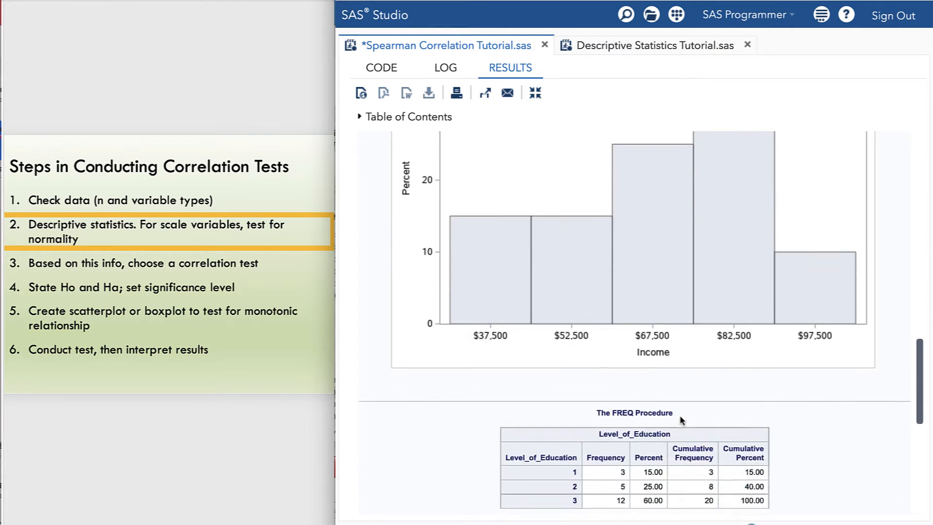
pyautogui.scroll(-2, 679, 415)
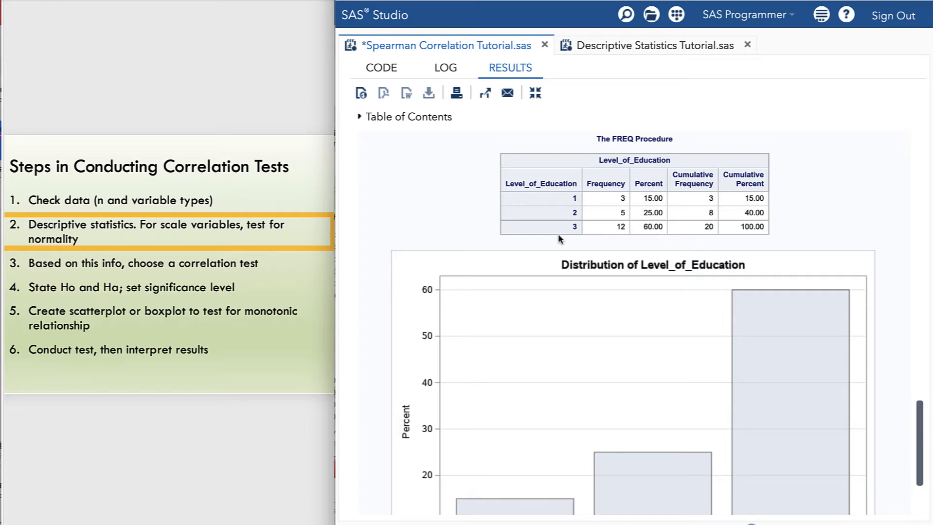
pyautogui.scroll(-2, 560, 258)
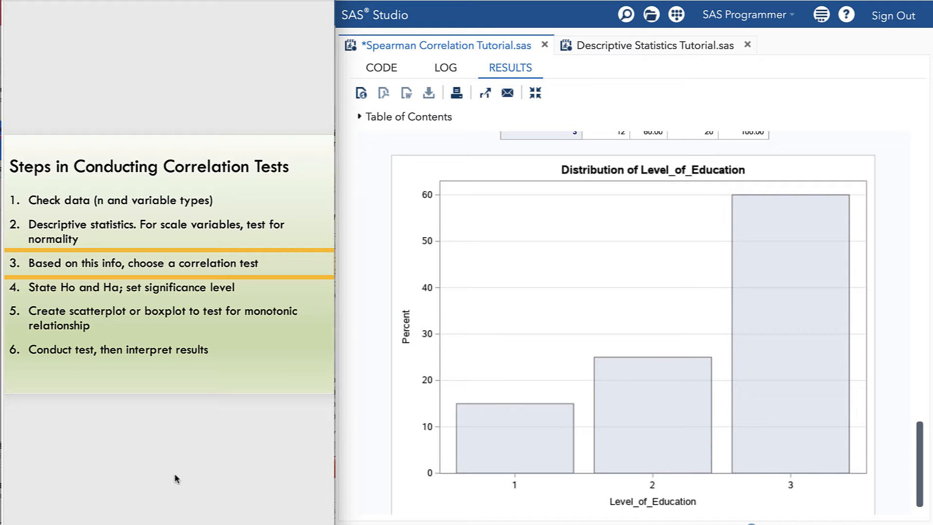
pyautogui.scroll(-1, 175, 479)
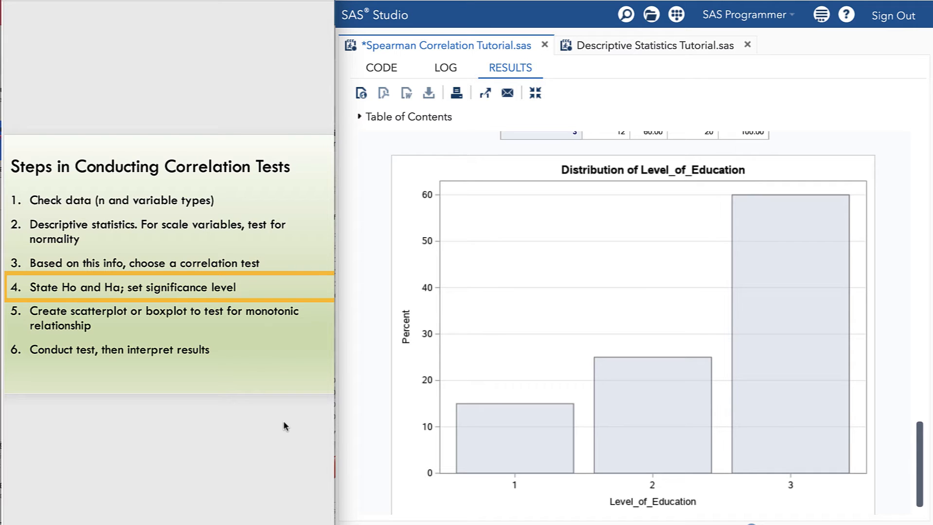
# - Open the Box Plot graph task and check that its data table is CLASSDAT.INCOMEEDU
pyautogui.press('Right')
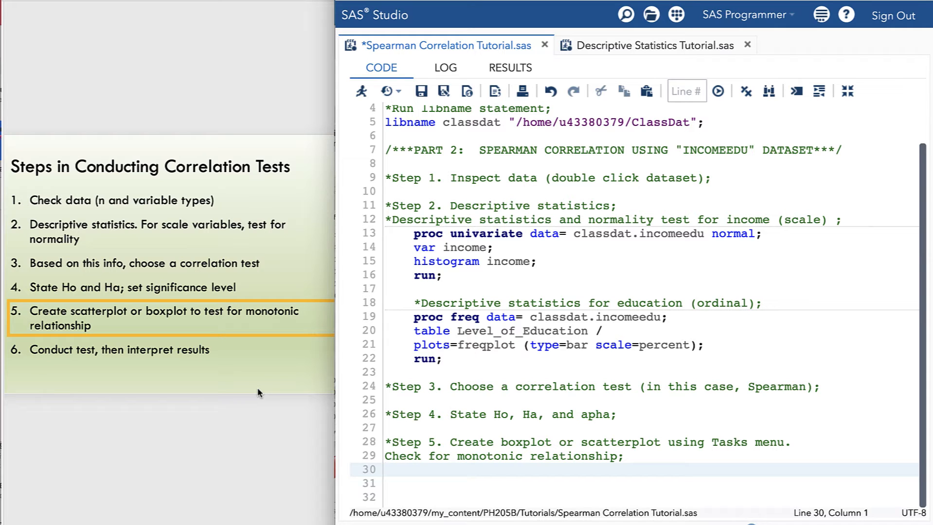
pyautogui.press('Return')
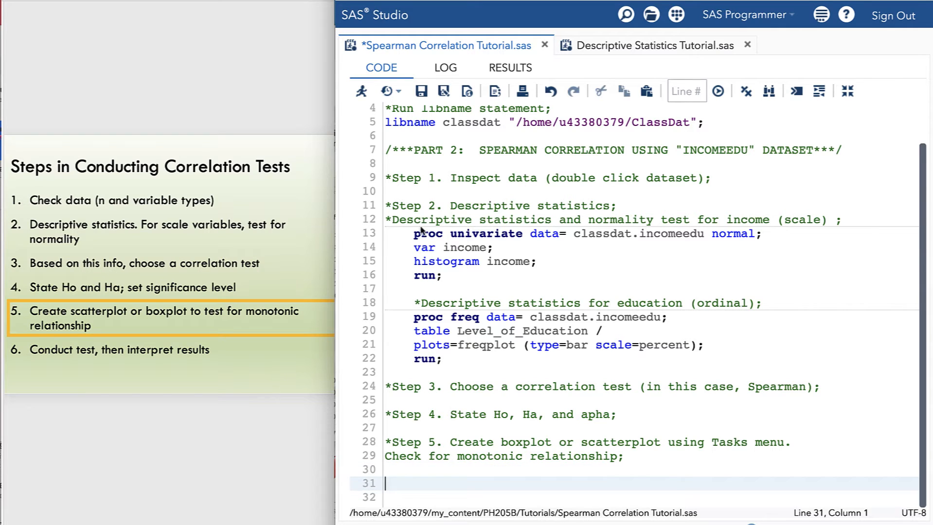
pyautogui.click(847, 91)
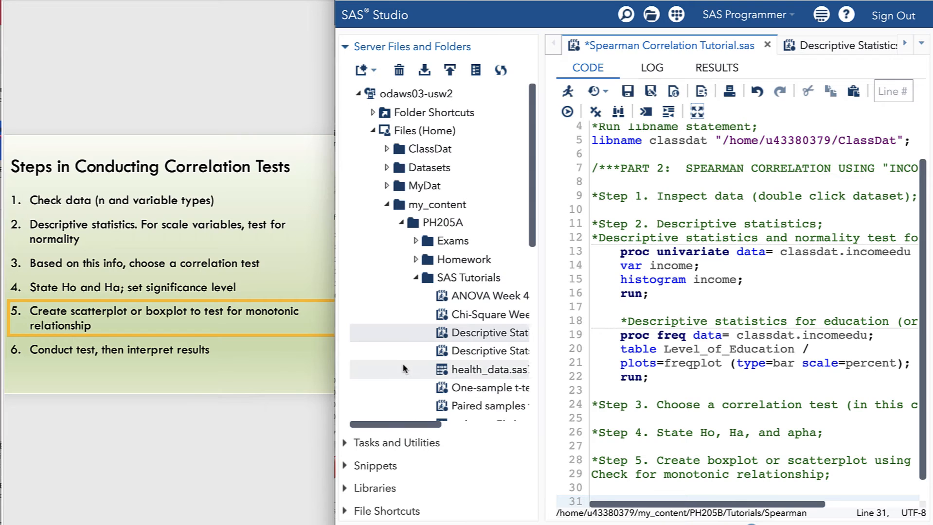
pyautogui.scroll(-2, 387, 363)
pyautogui.click(347, 443)
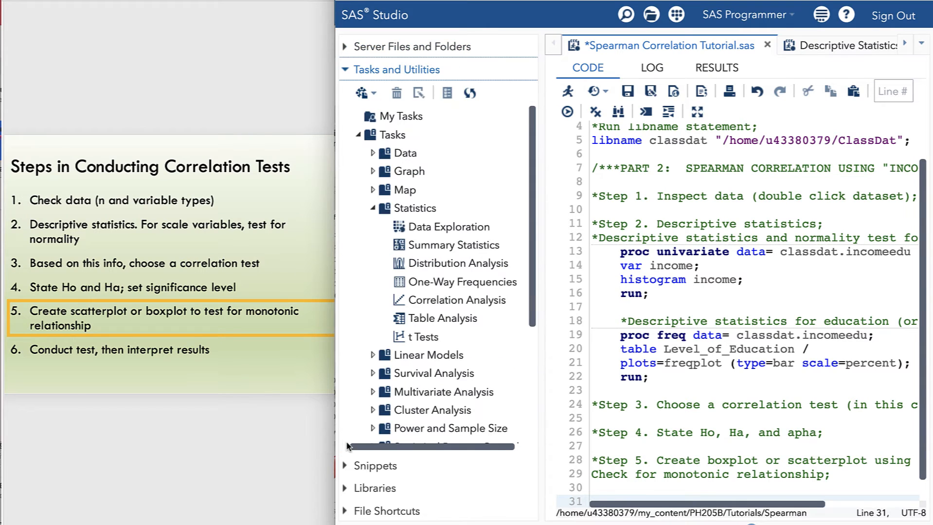
pyautogui.click(372, 172)
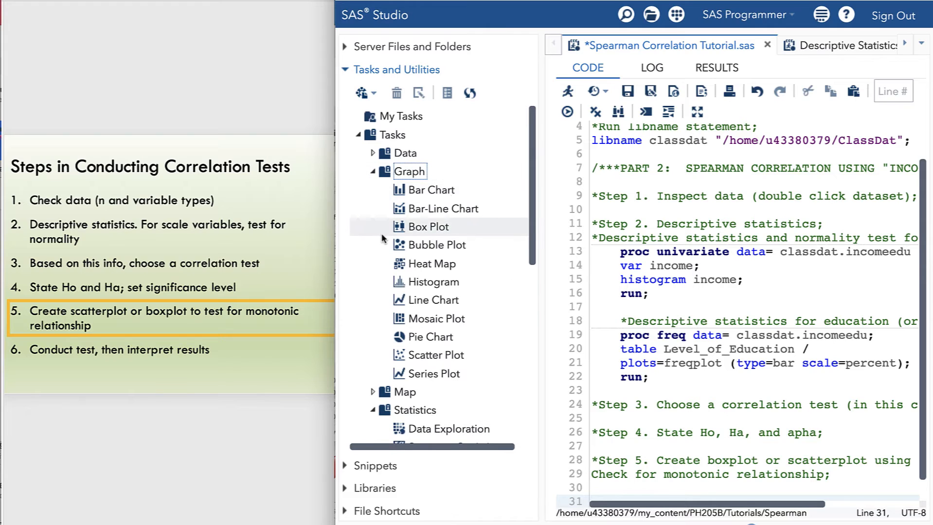
pyautogui.doubleClick(427, 227)
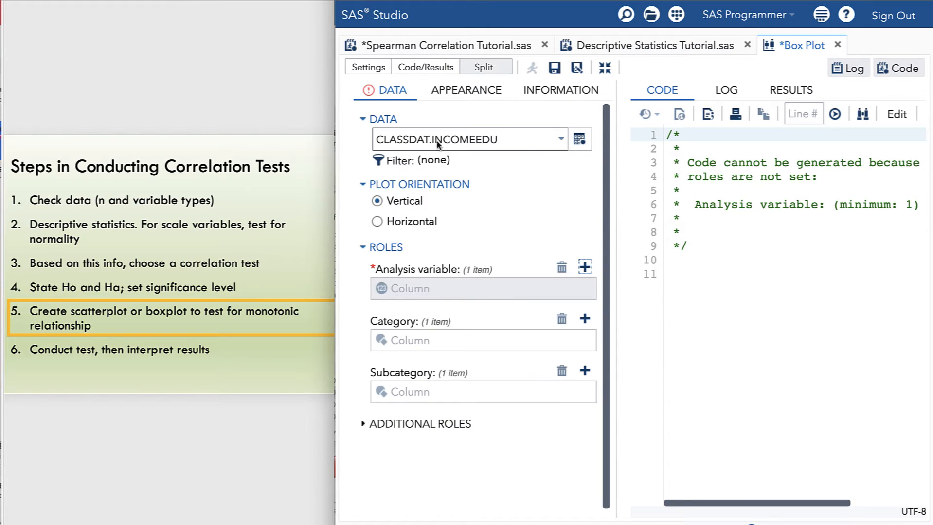
pyautogui.click(576, 140)
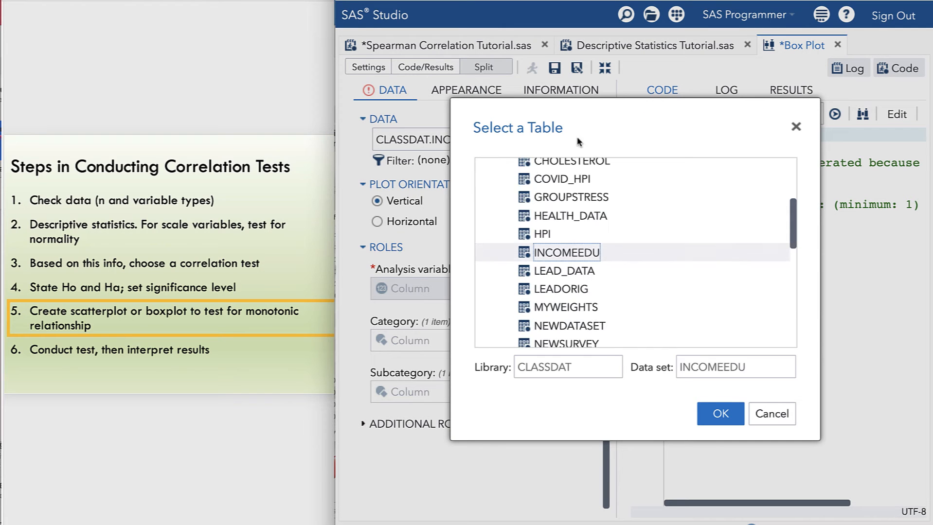
pyautogui.click(771, 414)
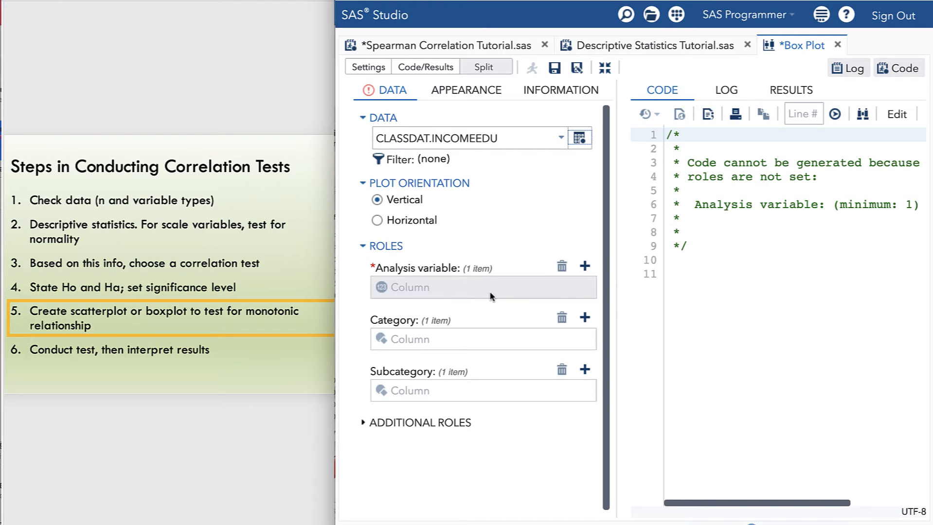
# - Assign Income as the box plot's analysis variable and Level_of_Education as its category
pyautogui.click(585, 266)
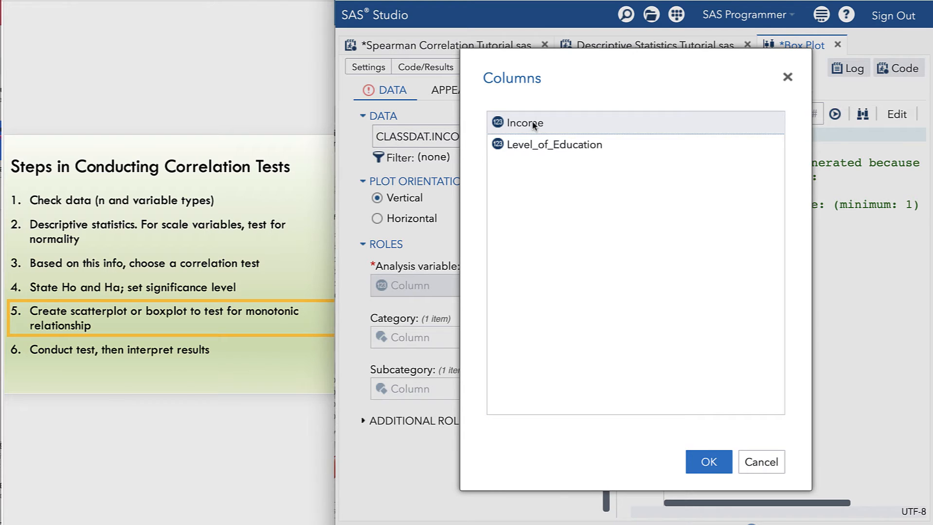
pyautogui.click(709, 462)
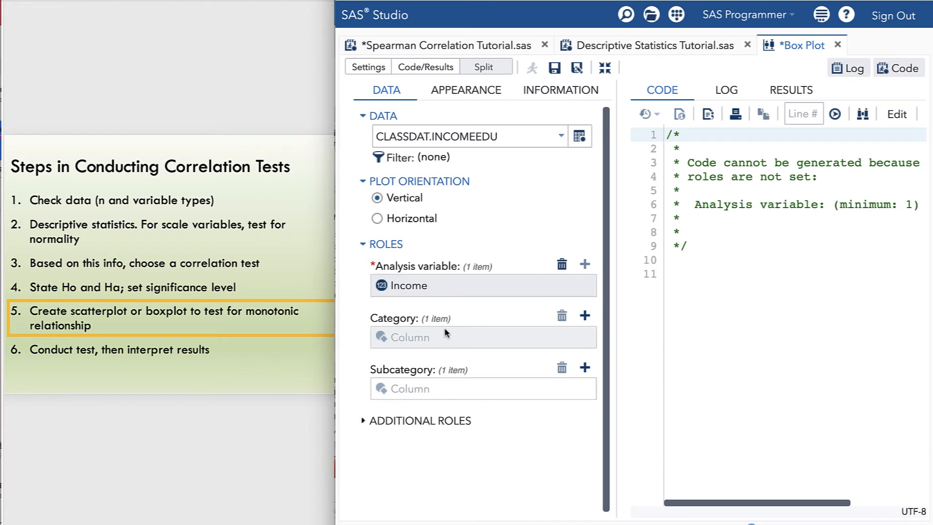
pyautogui.click(585, 316)
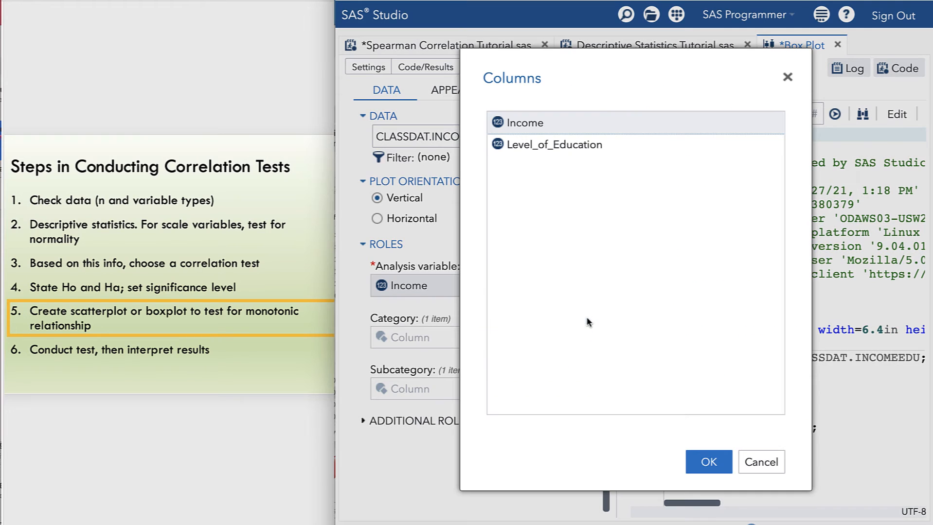
pyautogui.click(563, 144)
pyautogui.click(709, 462)
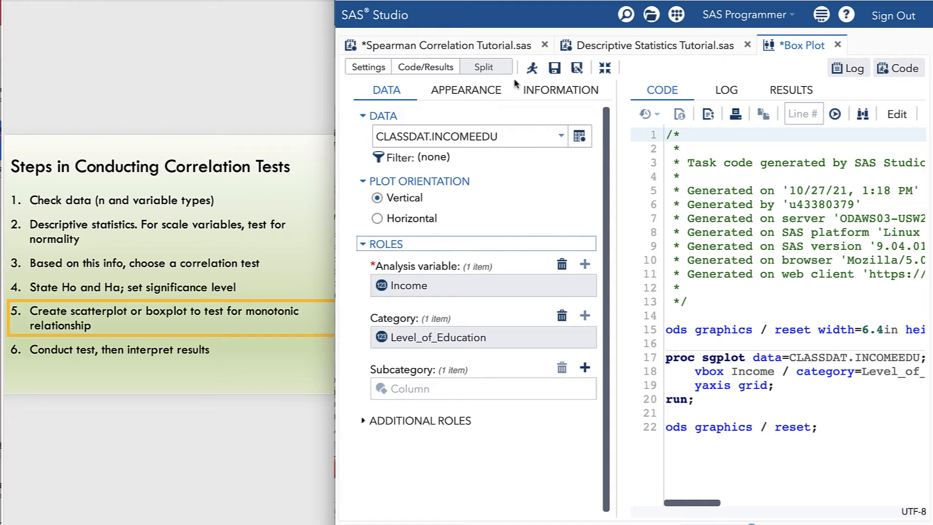
# - Generate the box plot and examine income across the education levels for a monotonic relationship
pyautogui.click(532, 67)
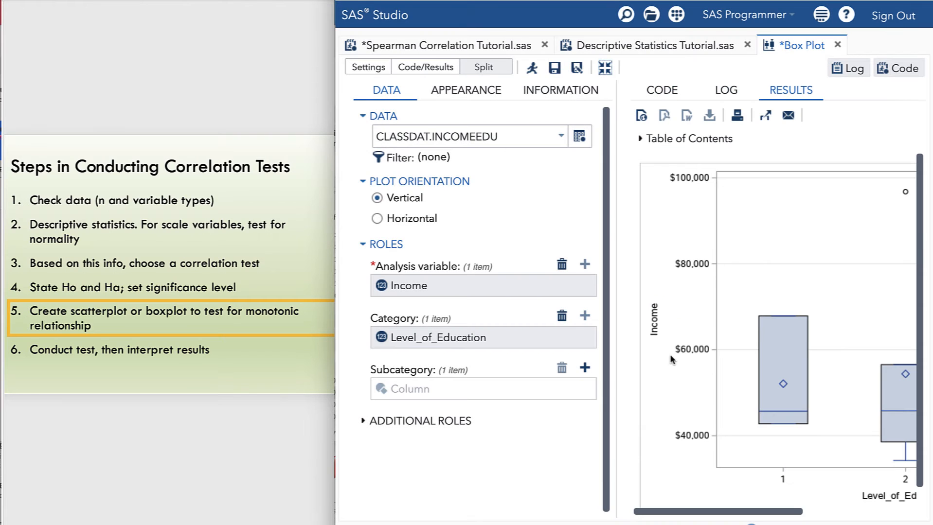
pyautogui.hscroll(2, 669, 358)
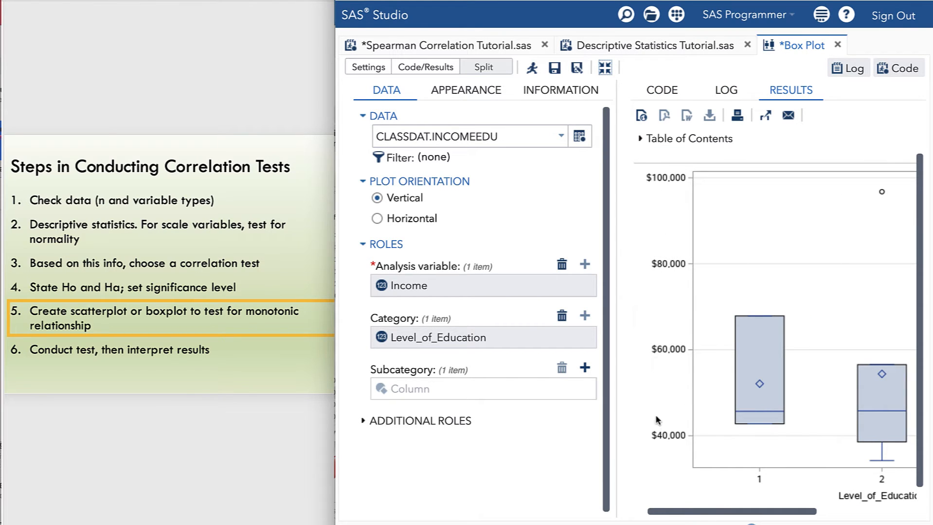
pyautogui.hscroll(5, 671, 417)
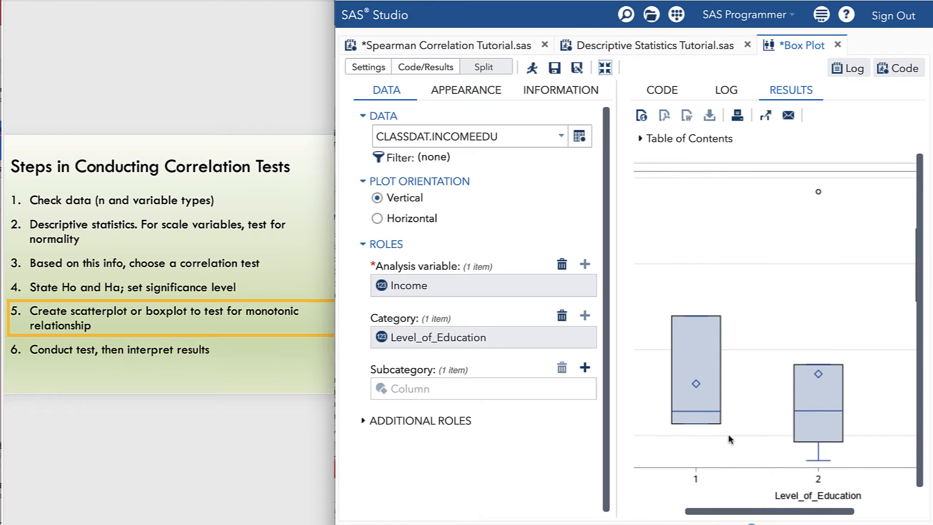
pyautogui.hscroll(3, 823, 469)
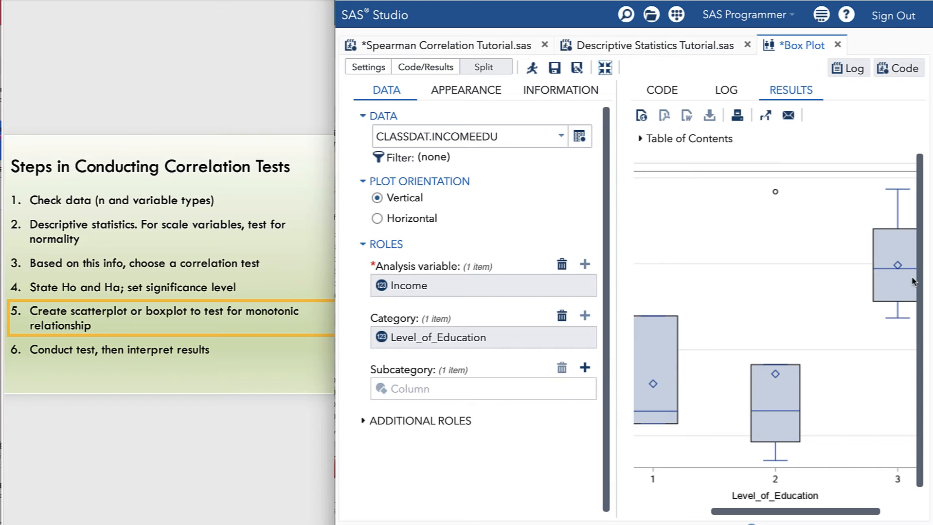
pyautogui.moveTo(913, 273)
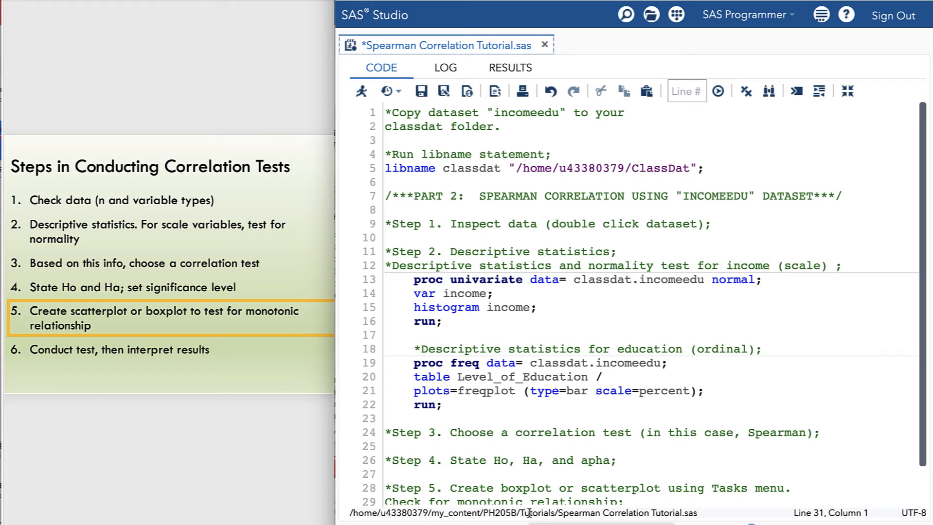
# - Run the PROC CORR code with the spearman option for income and level_of_education from classdat.incomeedu
pyautogui.scroll(-1, 544, 427)
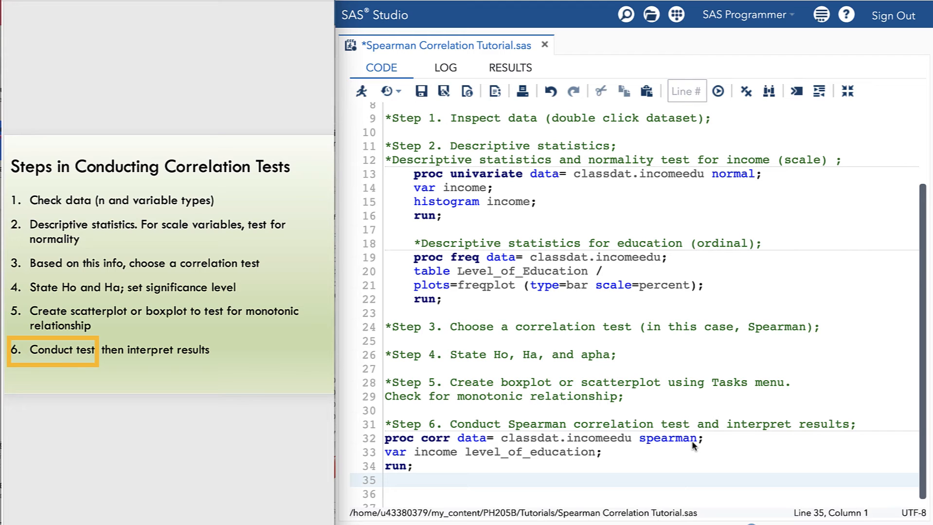
pyautogui.scroll(-1, 486, 457)
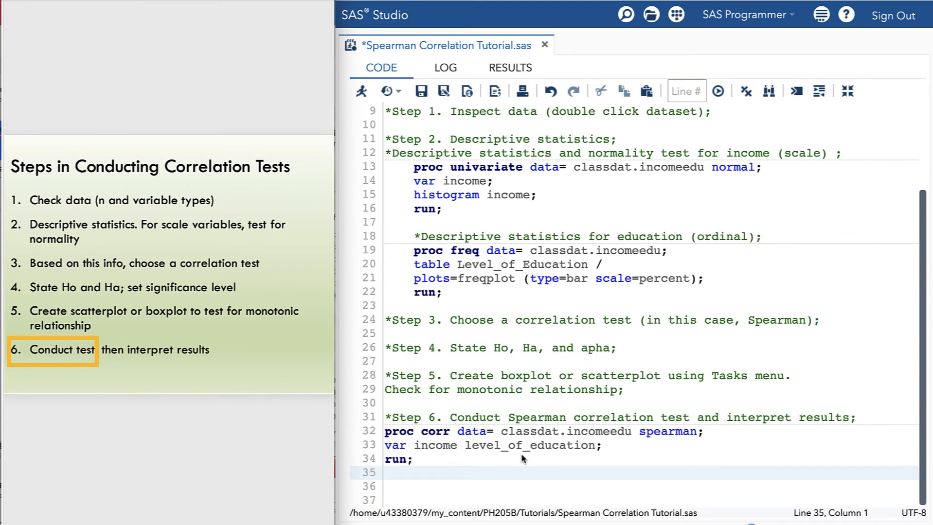
pyautogui.scroll(1, 486, 455)
pyautogui.moveTo(414, 474); pyautogui.dragTo(385, 449)
pyautogui.click(361, 91)
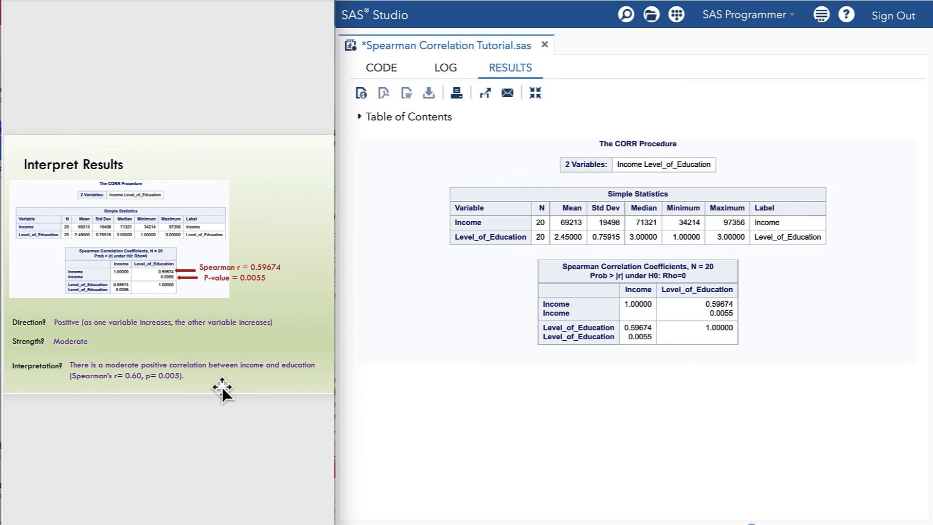
pyautogui.scroll(-1, 222, 387)
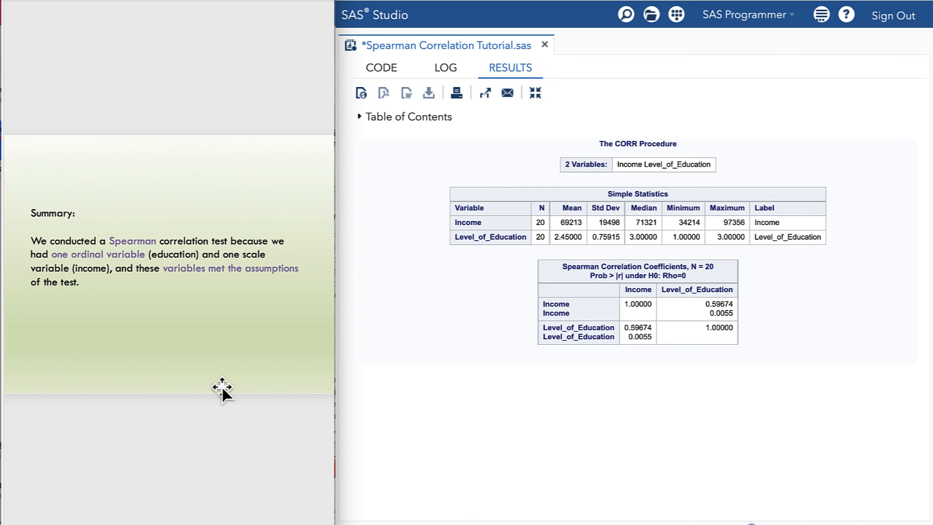